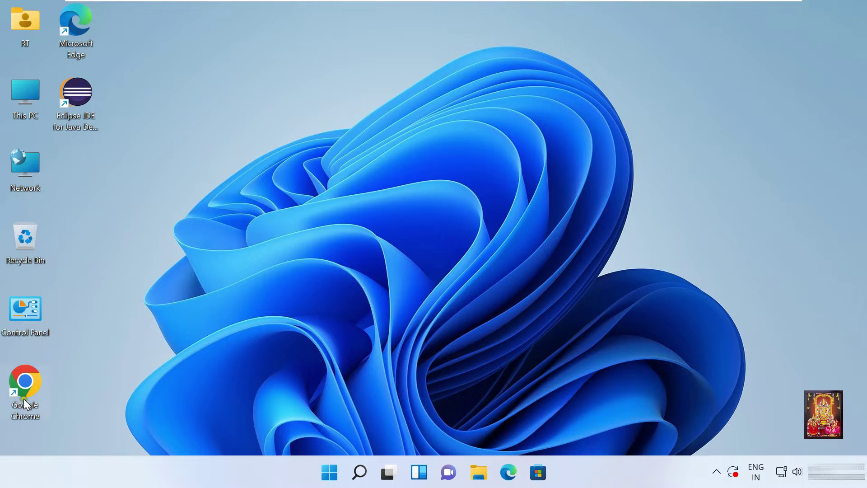
Step: Launch Chrome, go to google.com and dismiss the password manager promotion
double_click(23, 387)
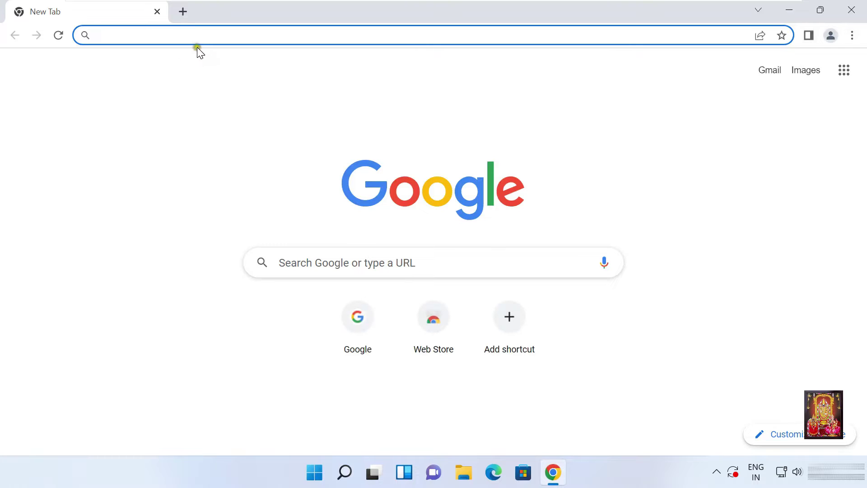
text(google)
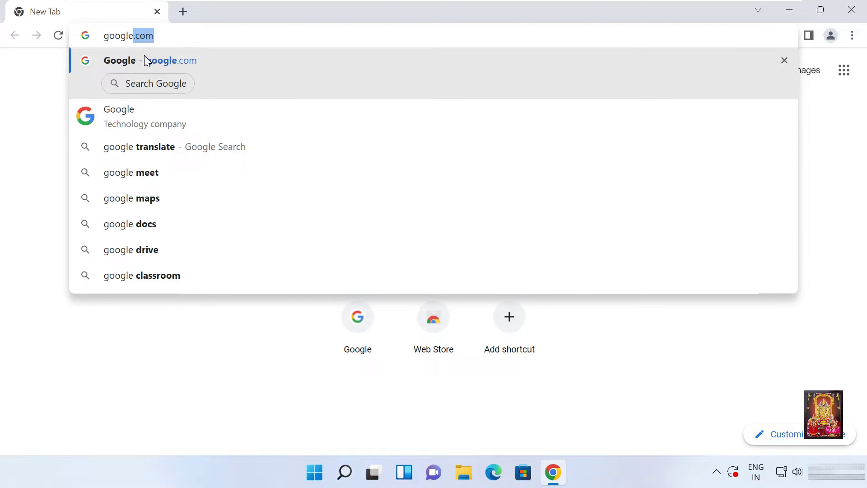
key(Return)
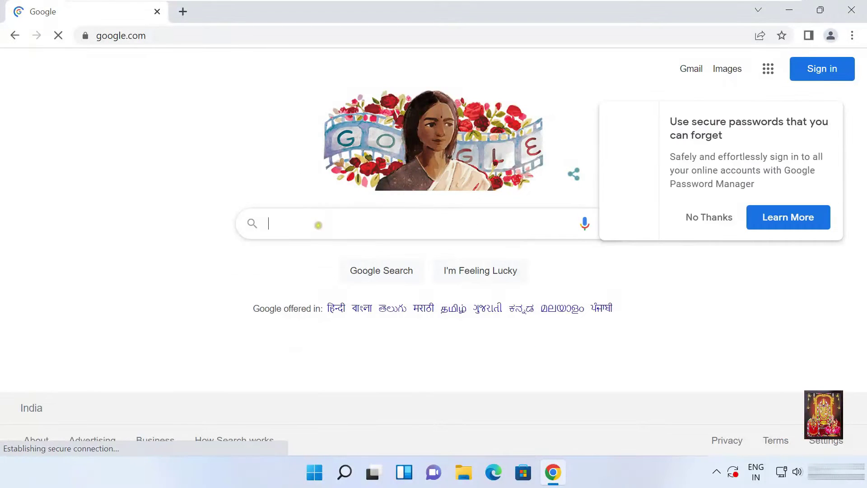
click(712, 222)
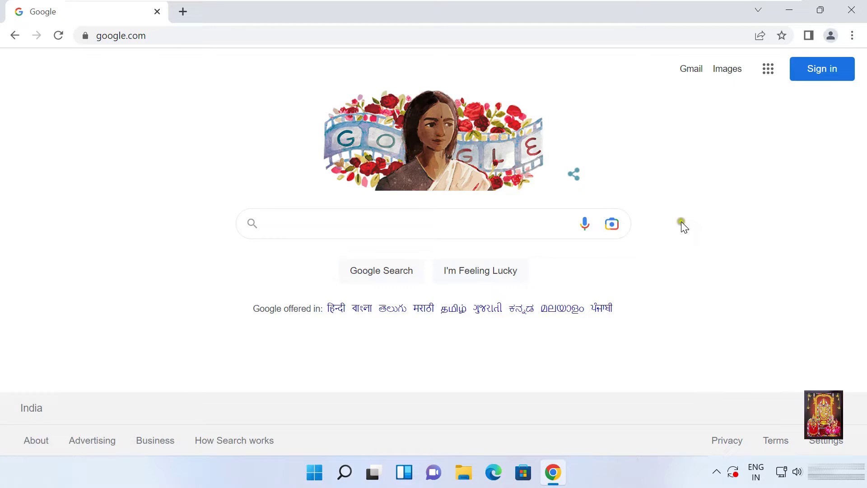
Step: Search Google for 'download debut video capture' using the suggestion
click(308, 221)
text(do)
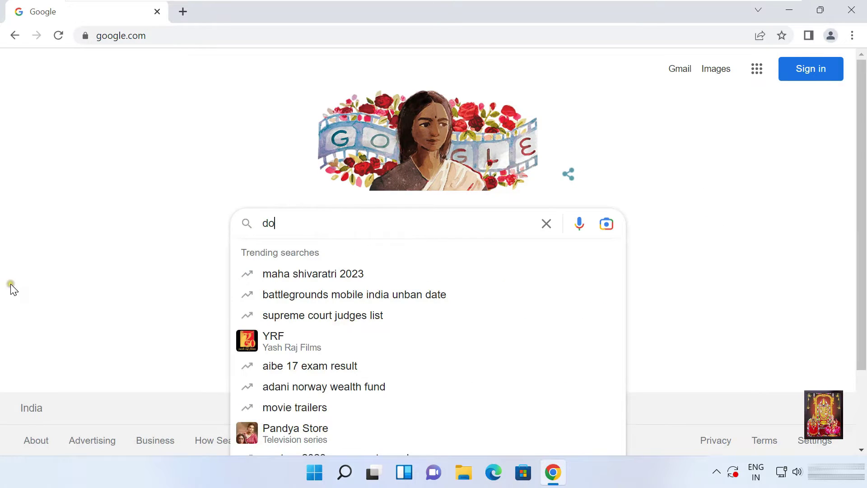
text(wnload )
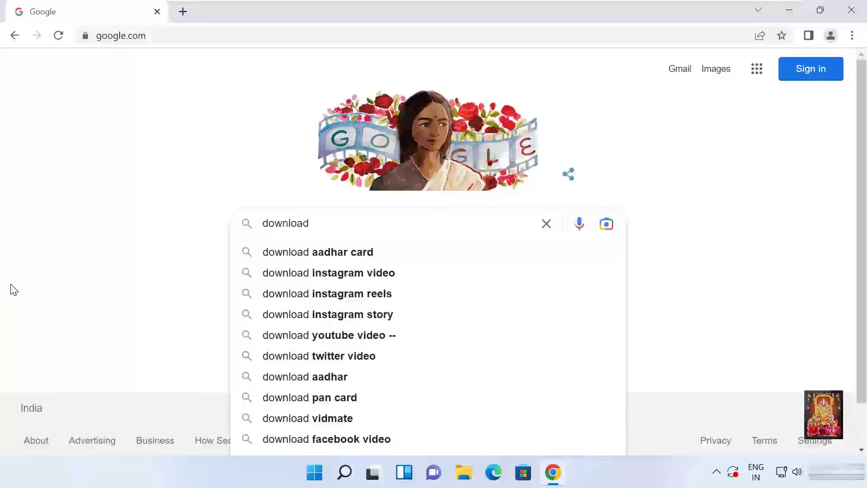
text(de)
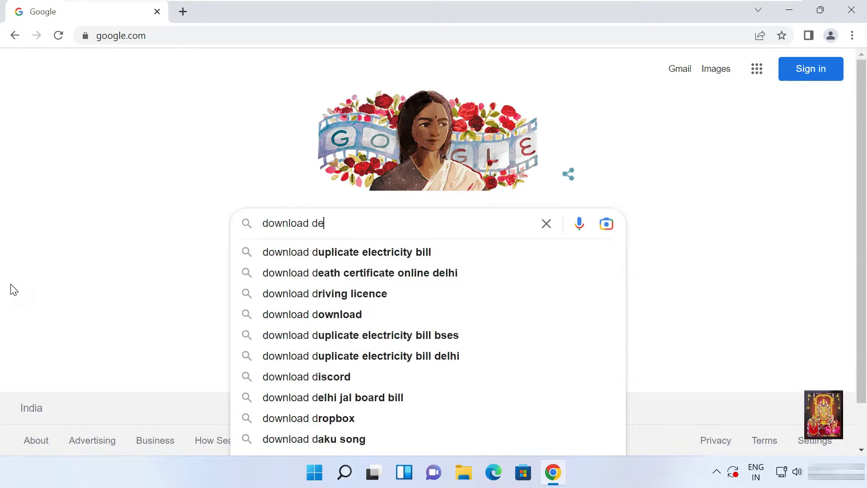
text(but)
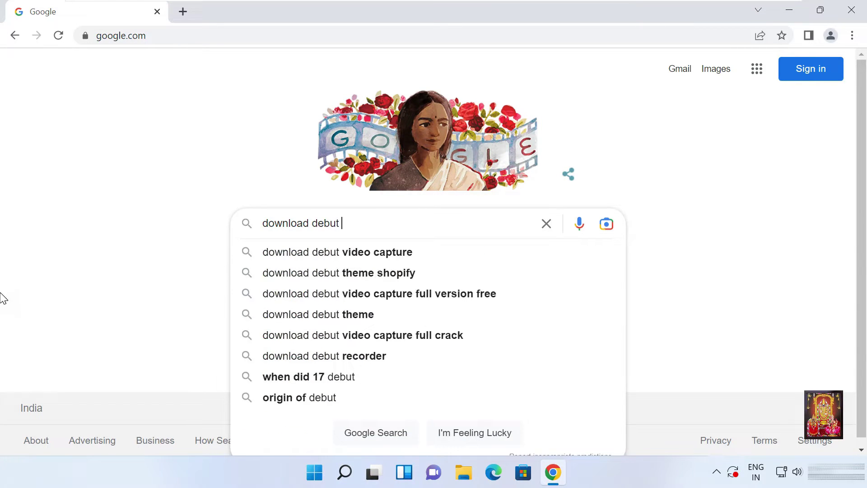
click(373, 253)
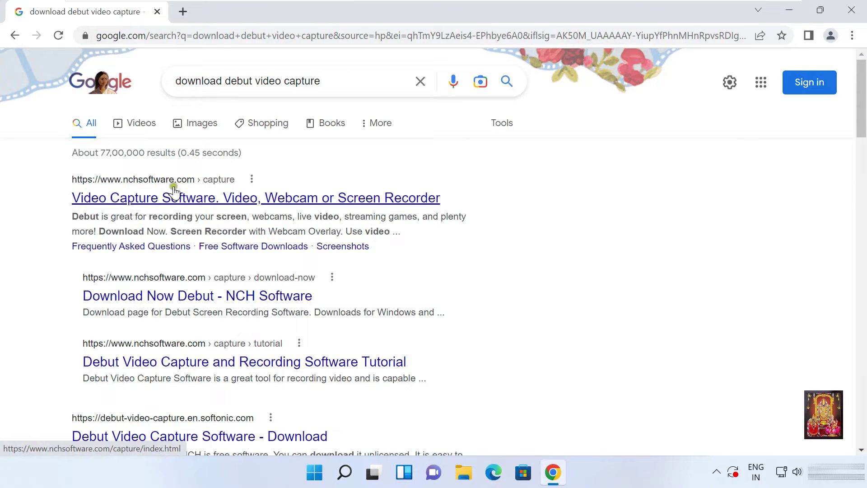
Step: Open NCH's Debut page and download DebutVideoCaptureSoftware.exe
click(225, 204)
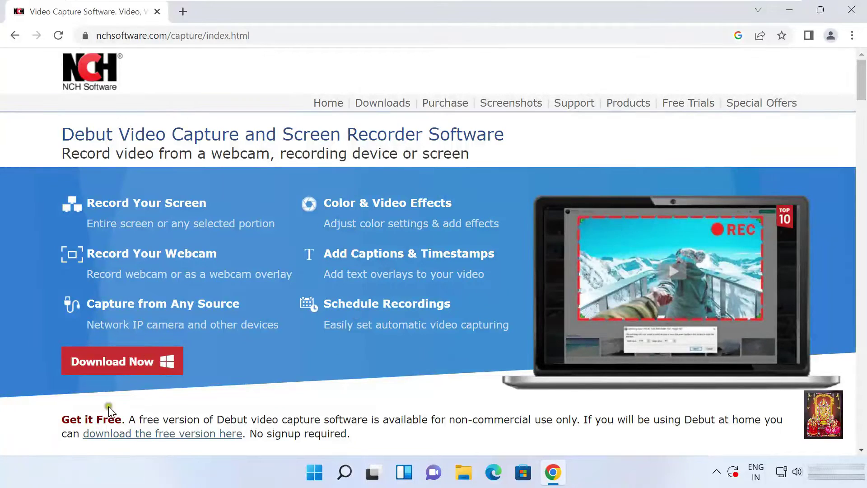
click(127, 363)
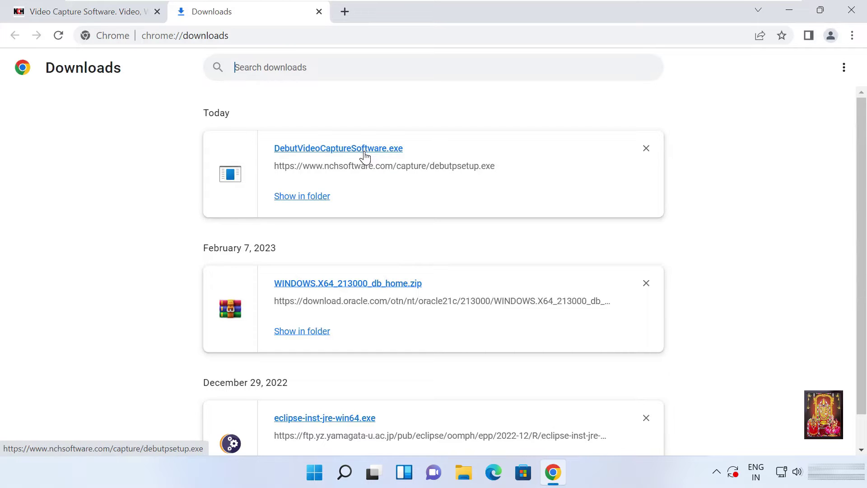
Step: Close Chrome and run DebutVideoCaptureSoftware from the Downloads folder in File Explorer
click(853, 10)
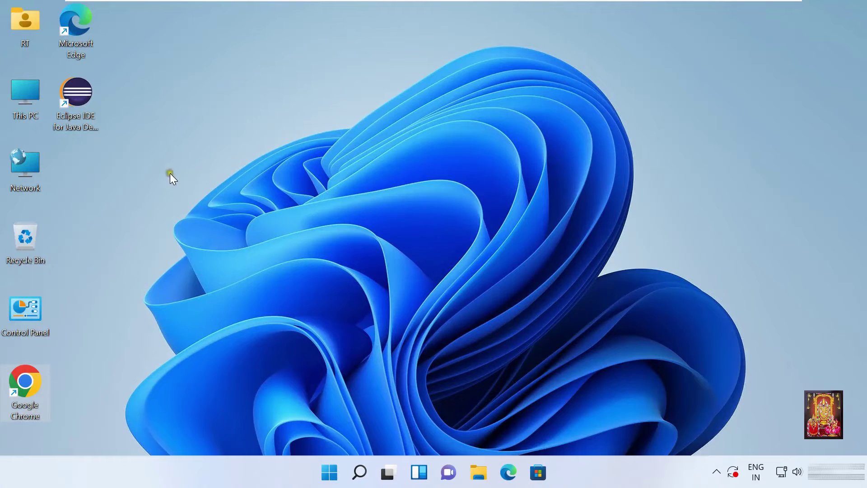
double_click(28, 92)
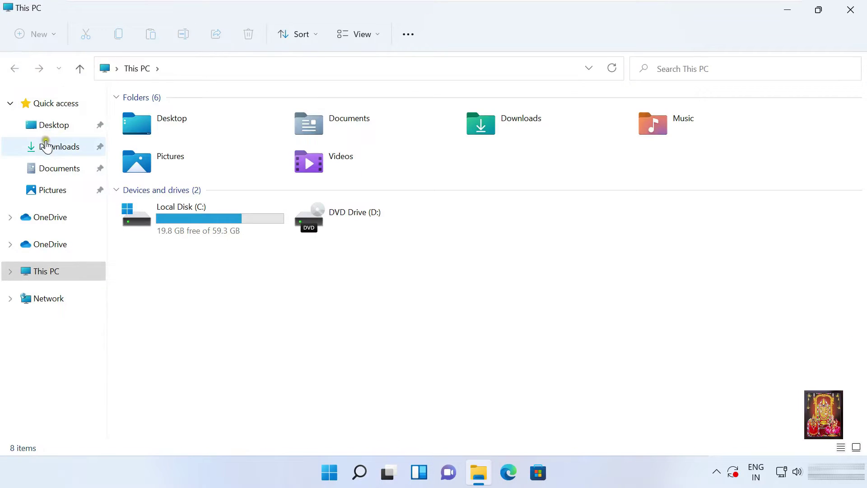
click(51, 149)
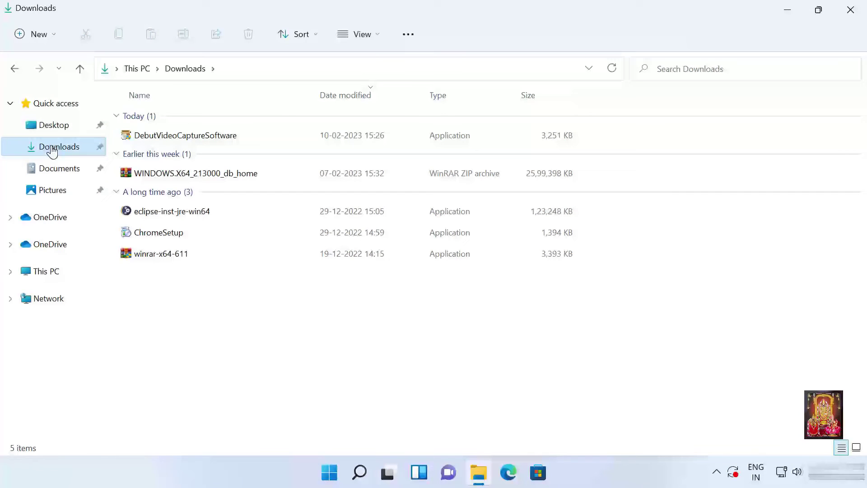
click(202, 137)
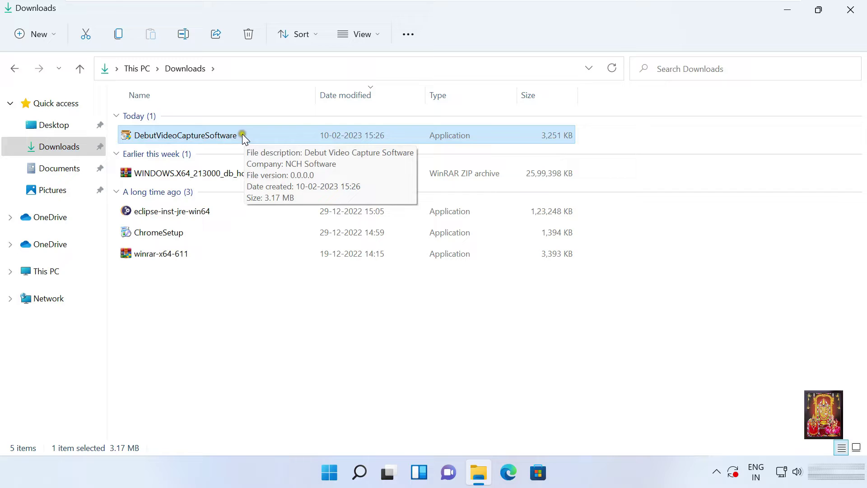
right_click(222, 135)
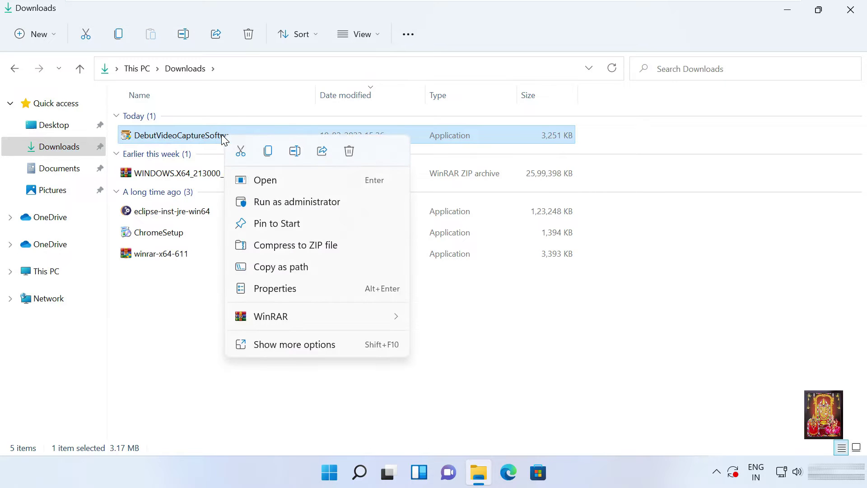
click(267, 180)
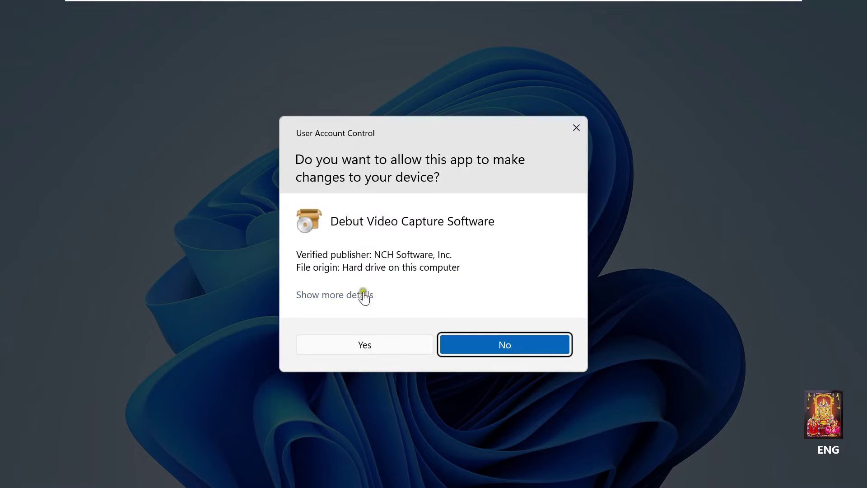
Step: Allow the installer through UAC, accept the license terms and install Debut
click(361, 345)
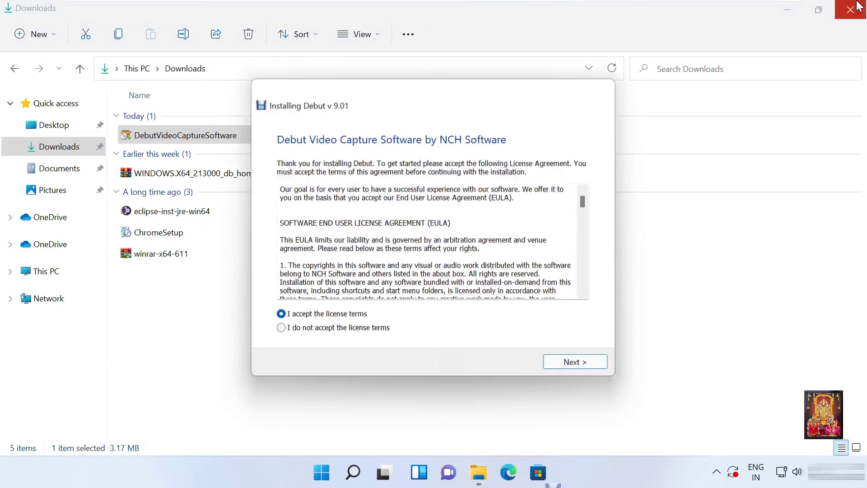
click(850, 9)
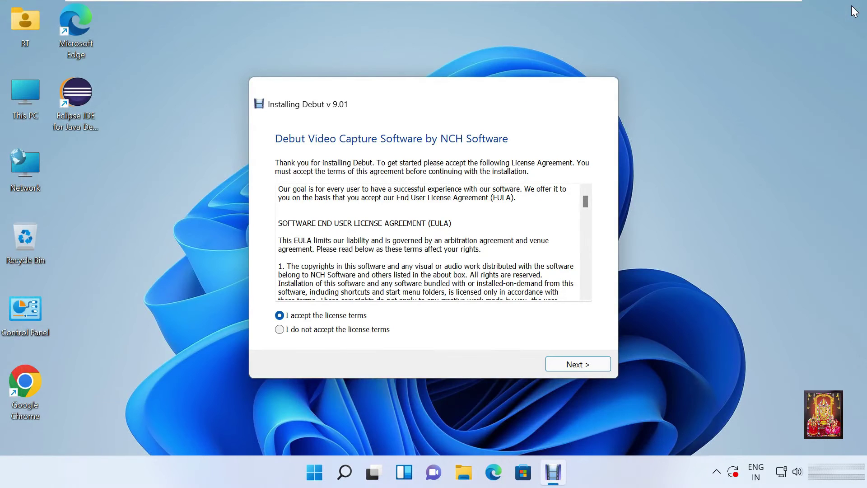
click(327, 316)
click(571, 362)
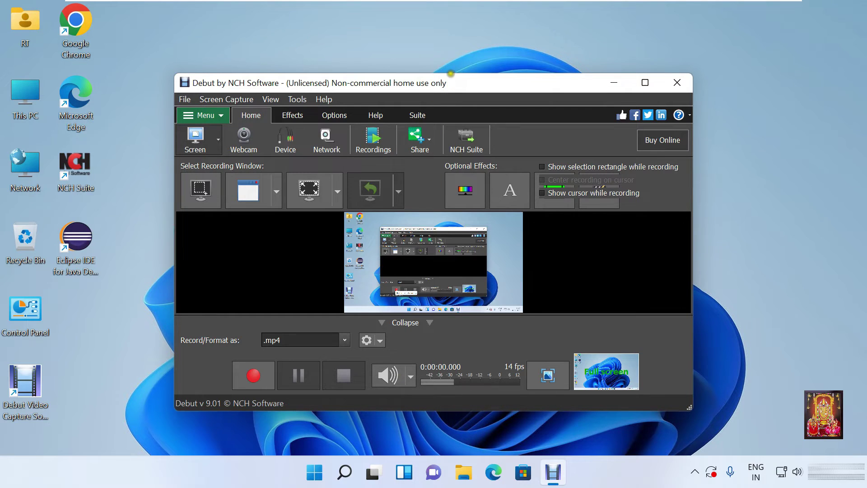
Step: Nudge the Debut window slightly upward, then minimize it
drag(353, 88, 353, 78)
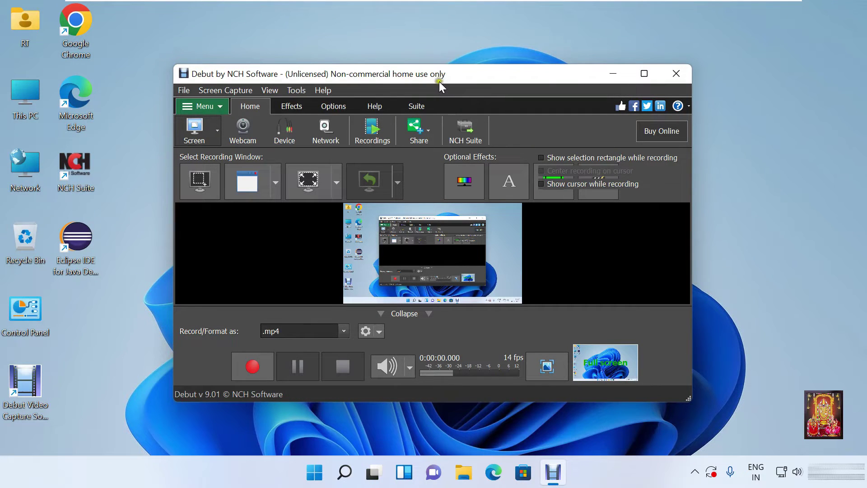
click(617, 73)
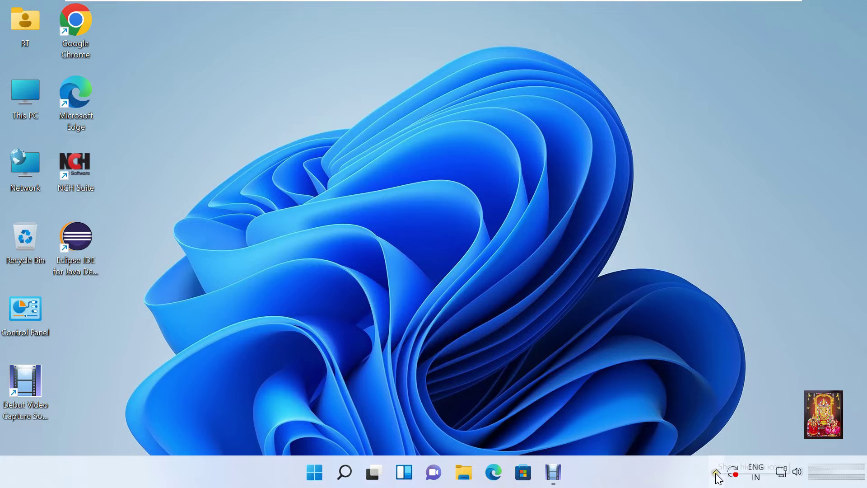
Step: Start recording from Debut's tray icon, switching to Fast Capture mode
click(717, 471)
right_click(743, 434)
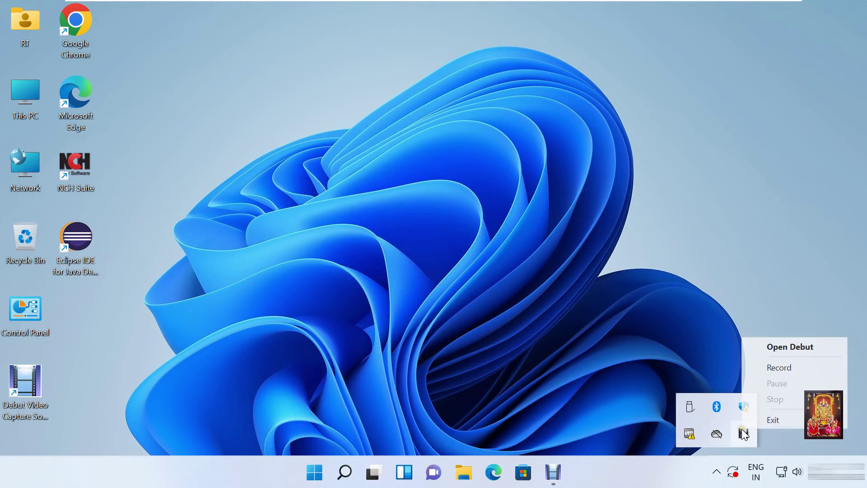
click(768, 370)
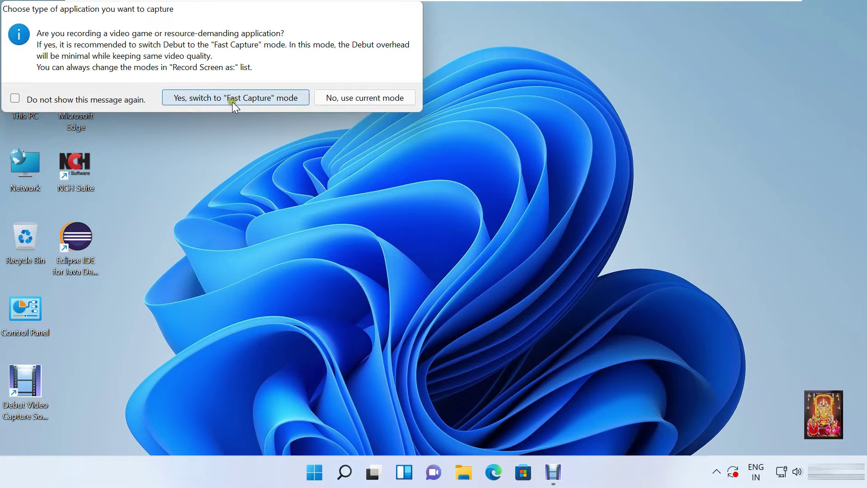
click(383, 98)
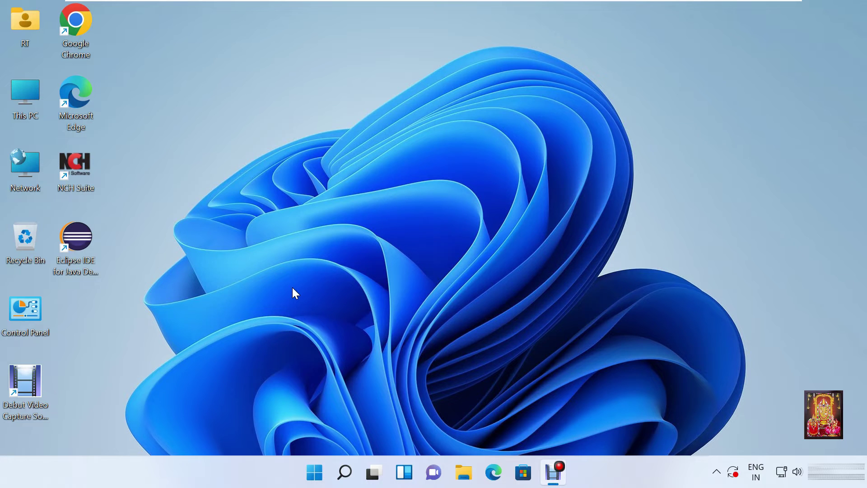
Step: Launch Notepad through the Run dialog and type 'Hello World'
right_click(316, 473)
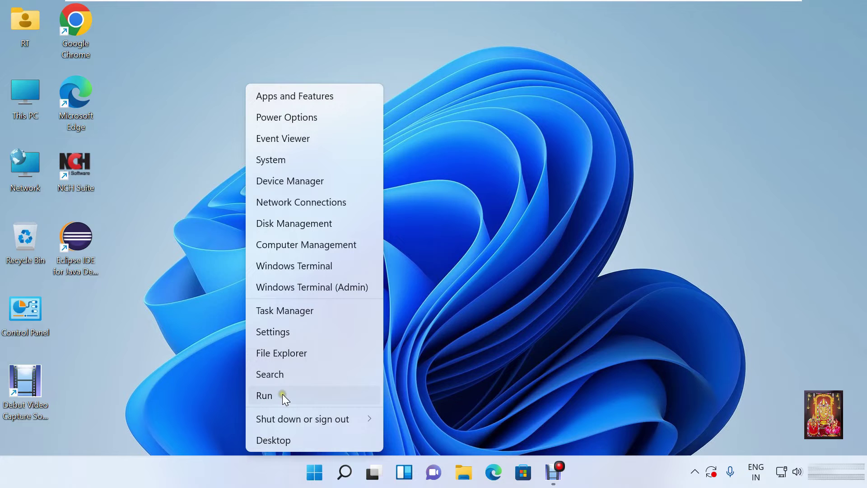
click(283, 395)
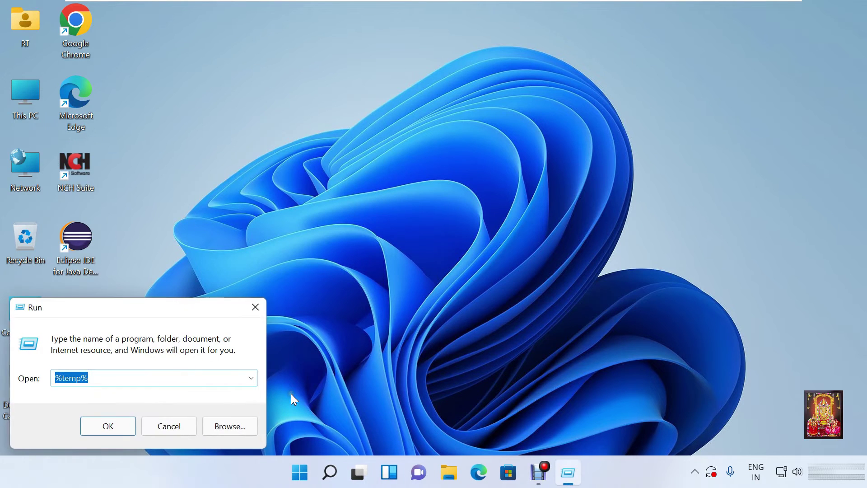
text(not)
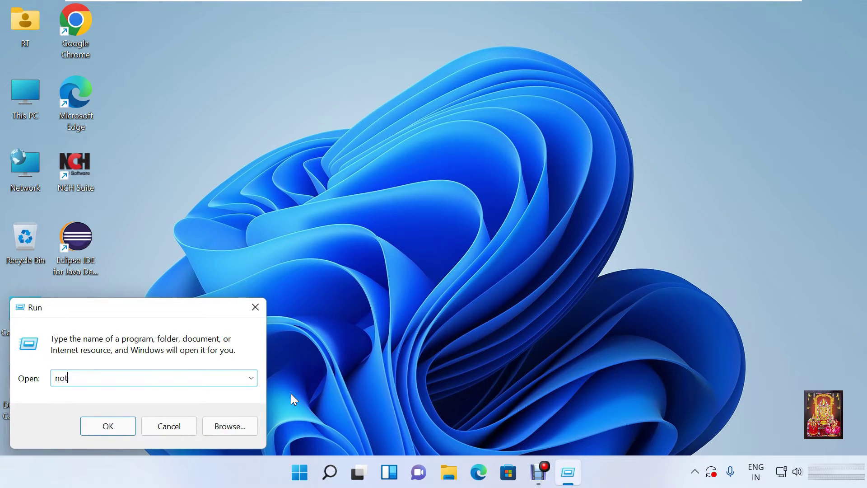
text(epad)
key(Return)
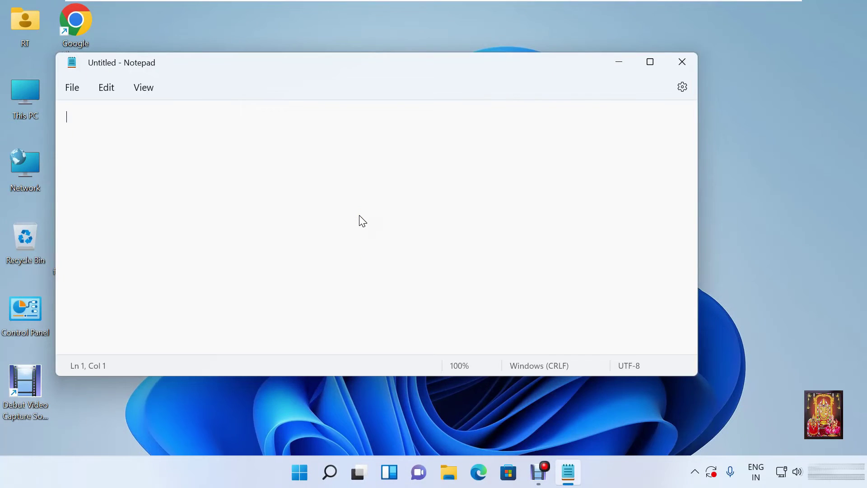
text(Hell)
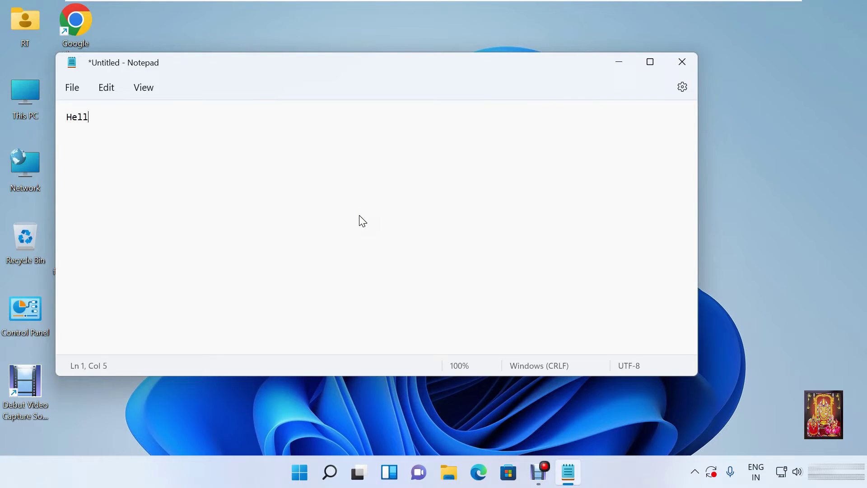
text(o World)
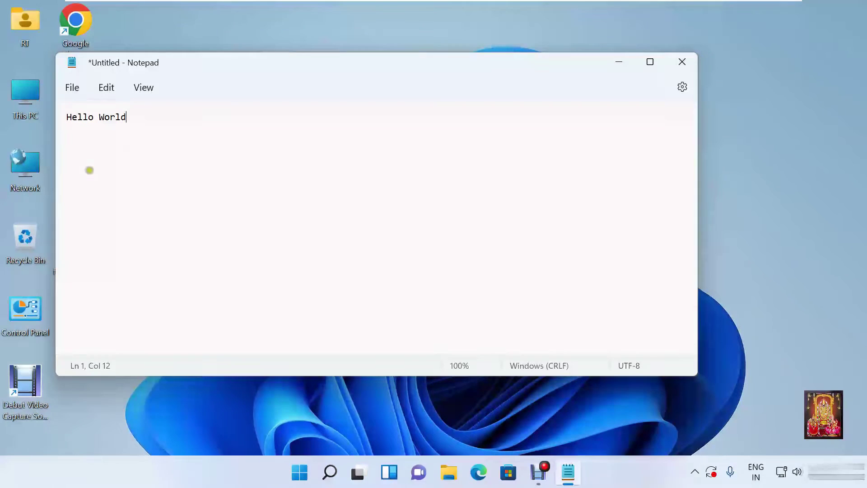
Step: Minimise Notepad and stop the recording from Debut's tray icon
click(619, 61)
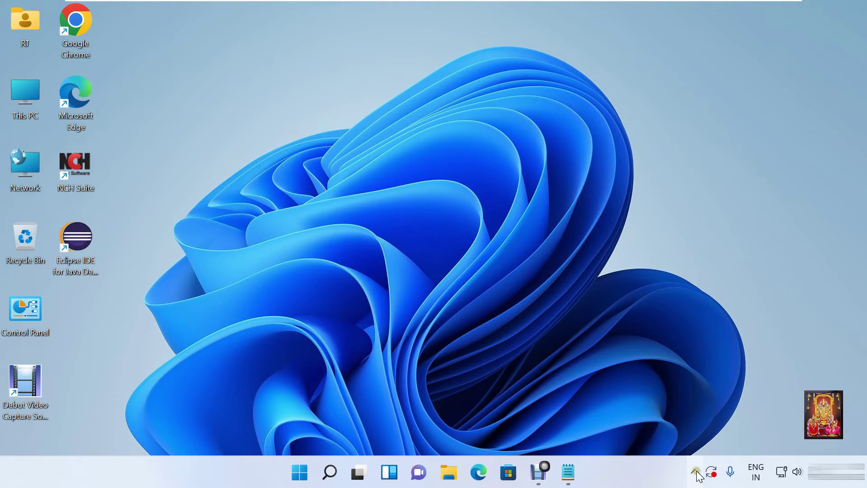
click(696, 472)
right_click(723, 434)
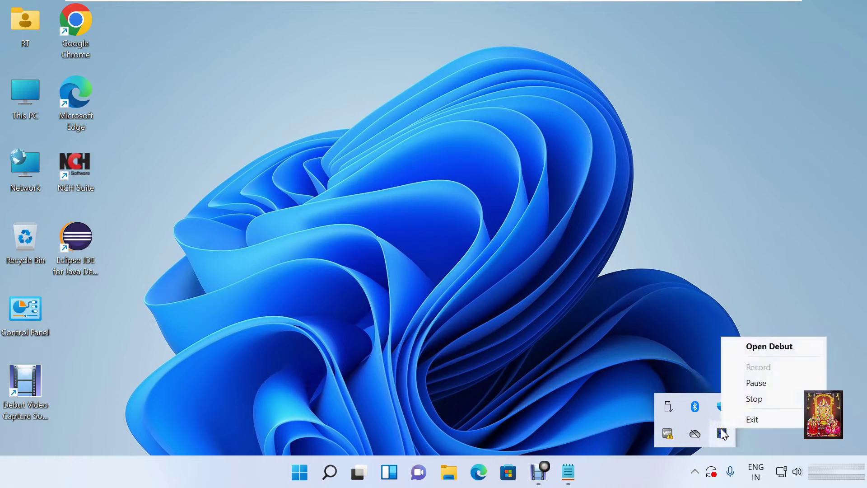
click(755, 398)
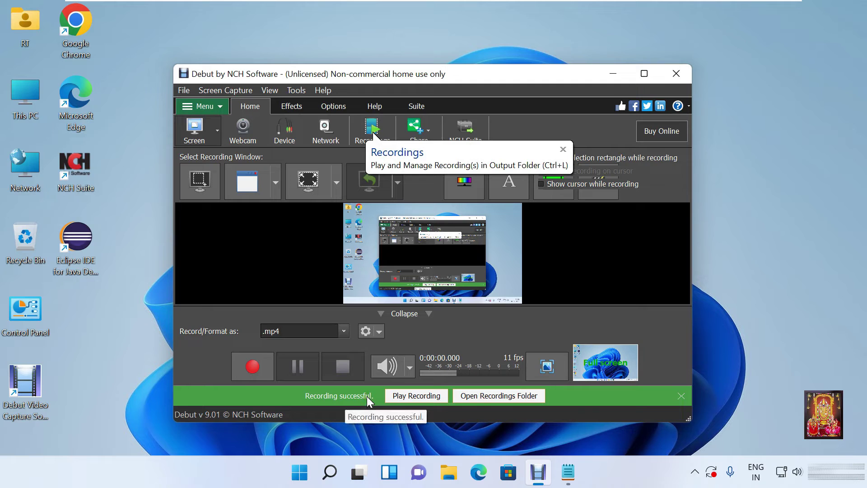
Step: Minimise Debut, browse to This PC > Videos > Debut and select Untitled 1
click(613, 73)
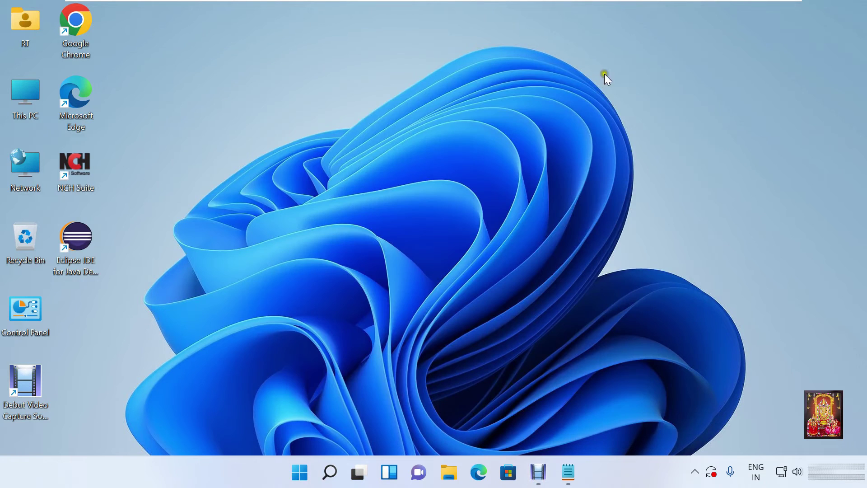
double_click(31, 96)
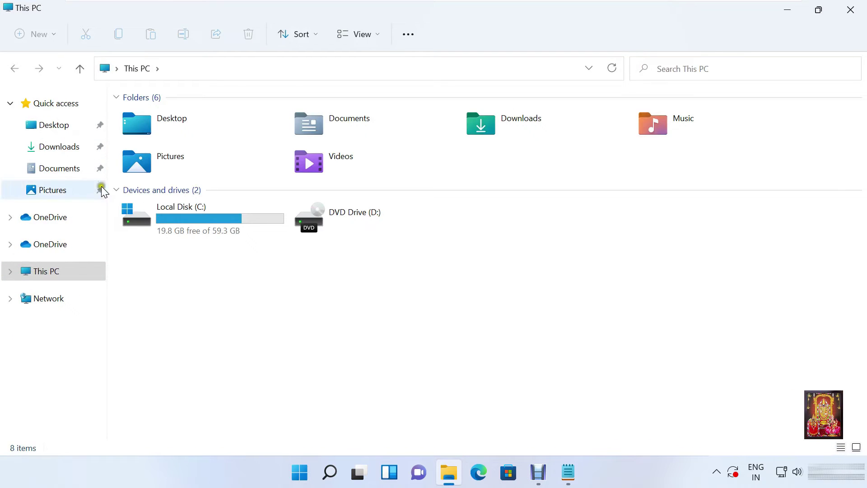
click(10, 270)
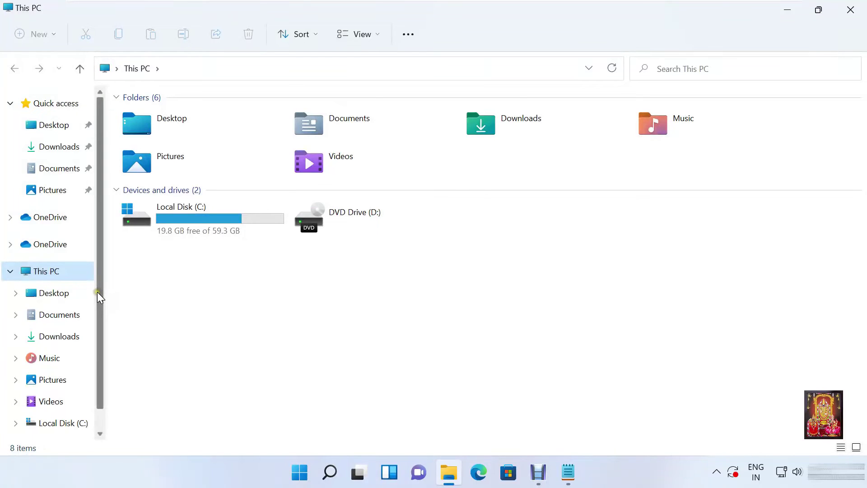
scroll(96, 292, down, 1)
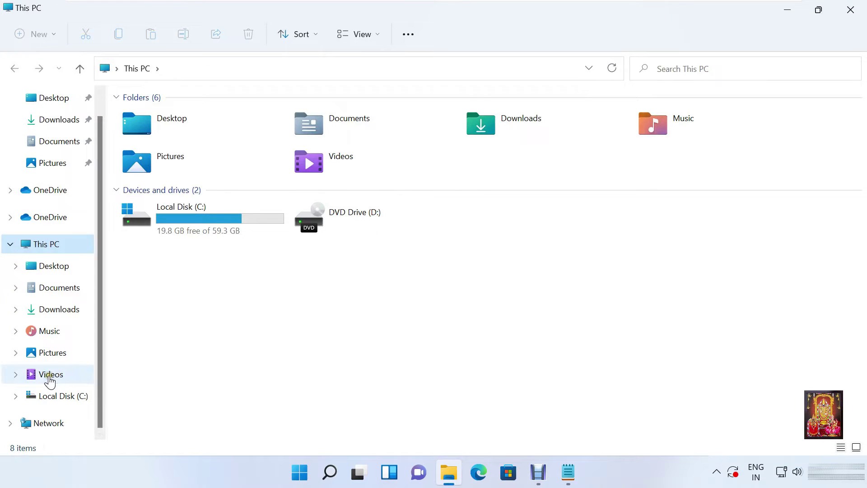
click(50, 378)
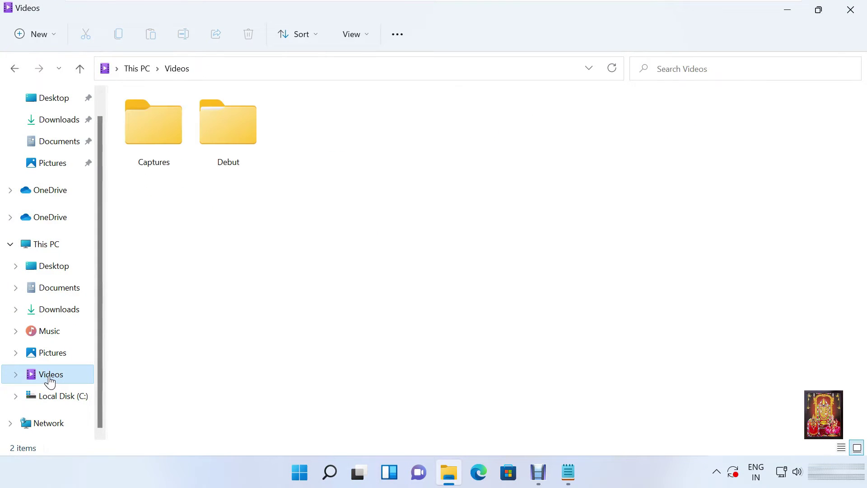
click(228, 128)
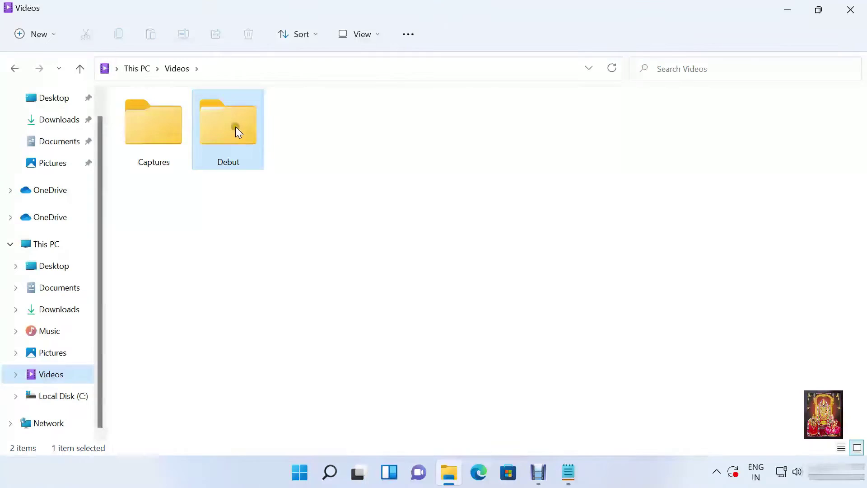
double_click(235, 130)
click(164, 167)
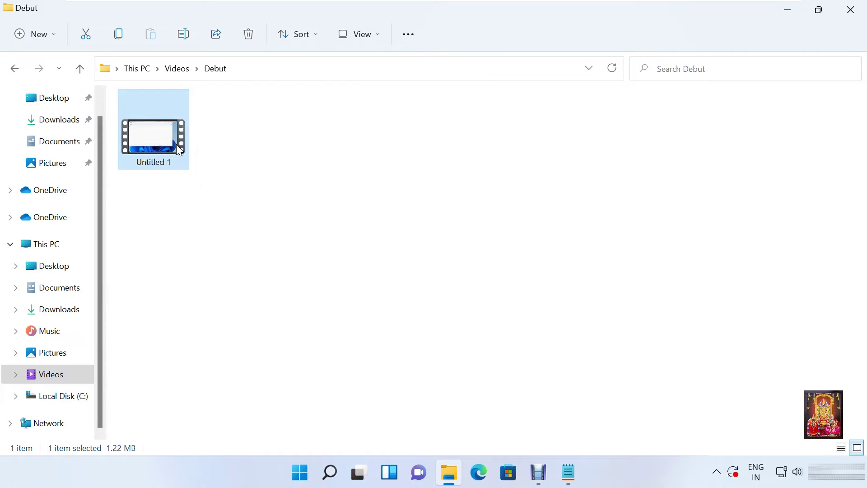
right_click(177, 147)
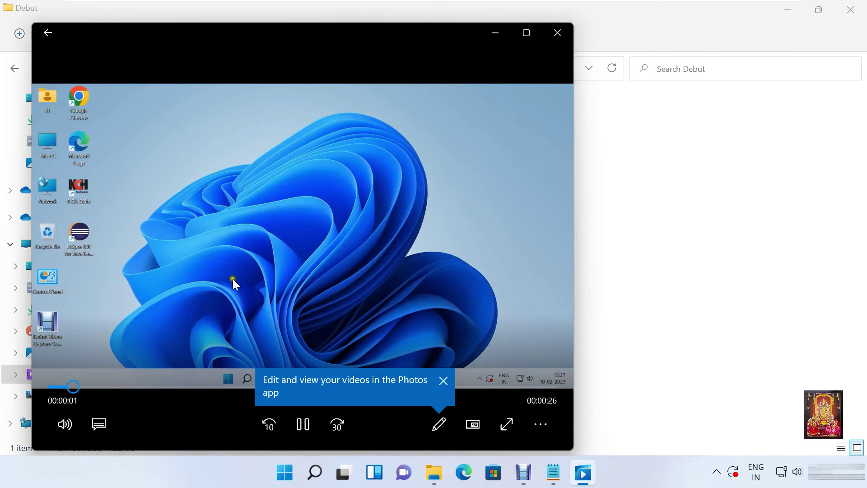
click(443, 381)
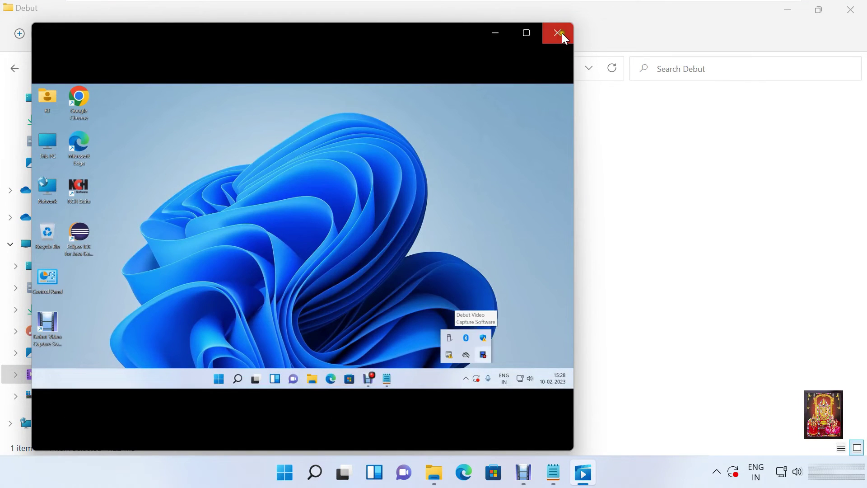
click(561, 34)
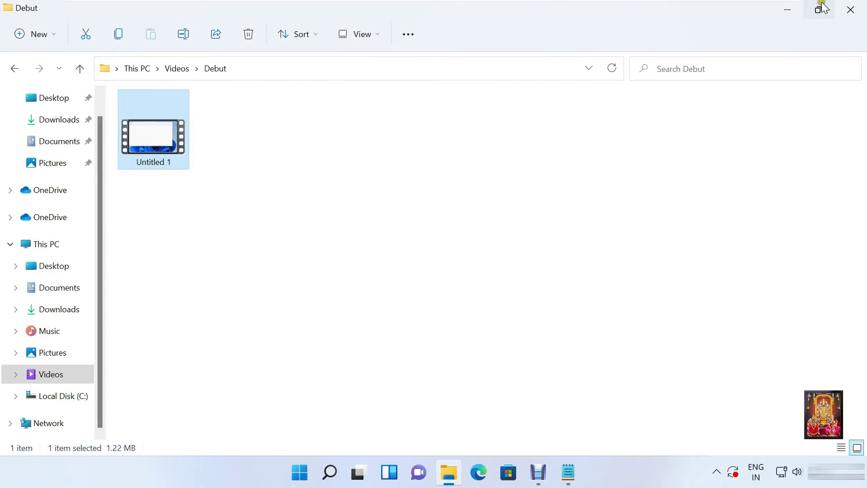
Step: Close the Explorer window, restore Debut from the taskbar and move it up-left
click(850, 10)
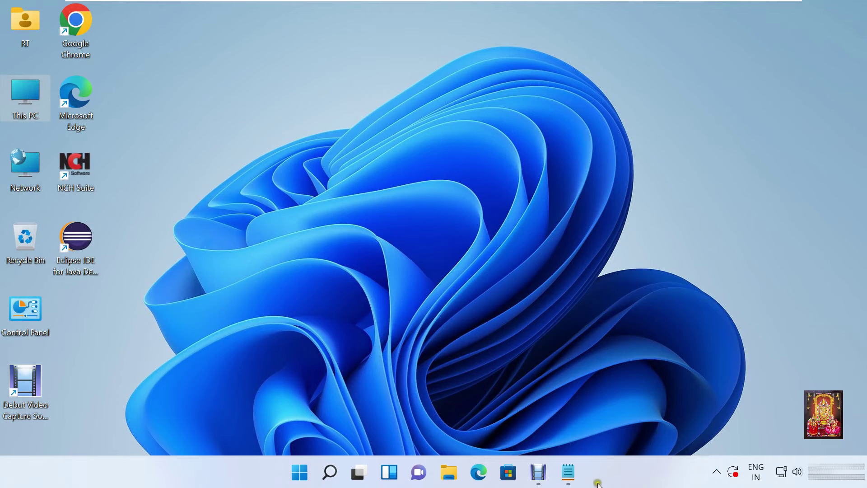
click(538, 472)
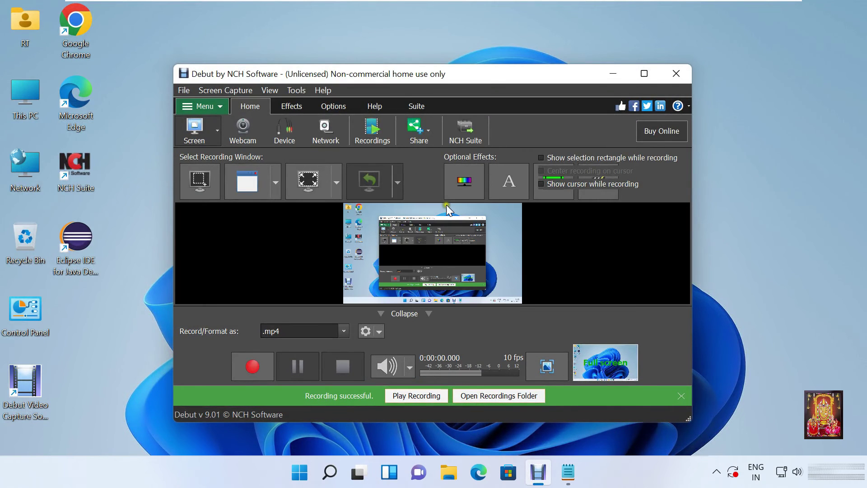
drag(486, 78, 457, 46)
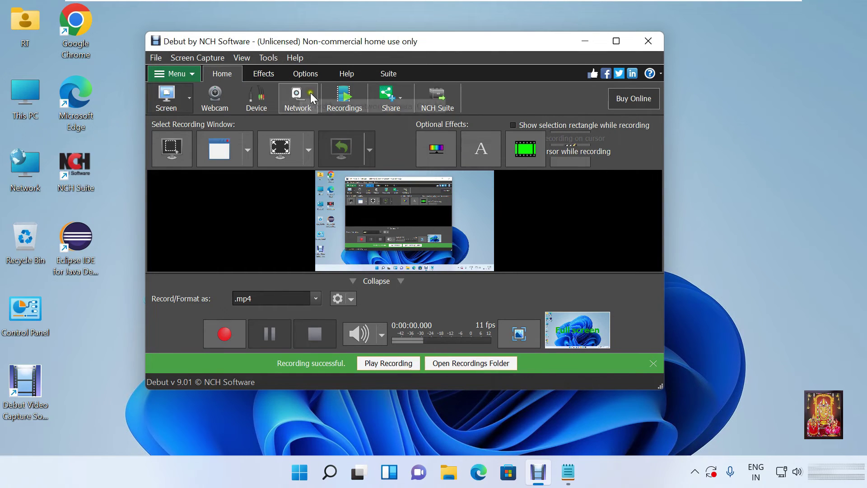
Step: Add a text caption effect reading 'ROHIT TECH'
click(261, 76)
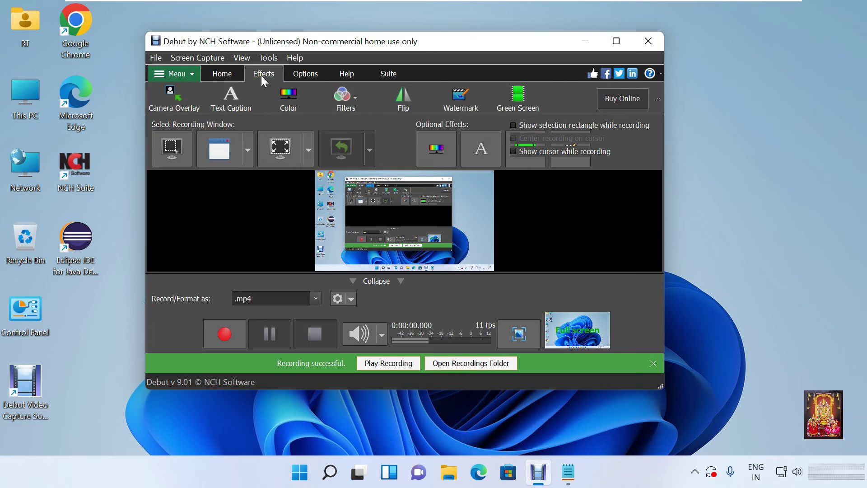
click(234, 96)
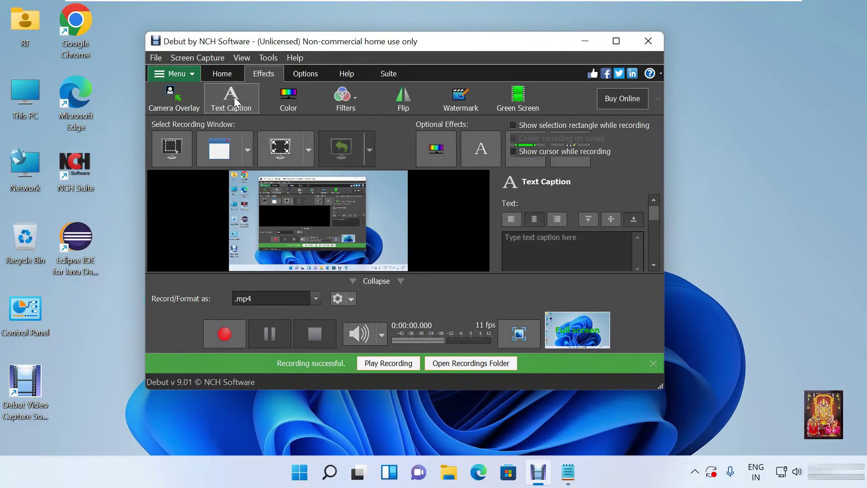
click(538, 243)
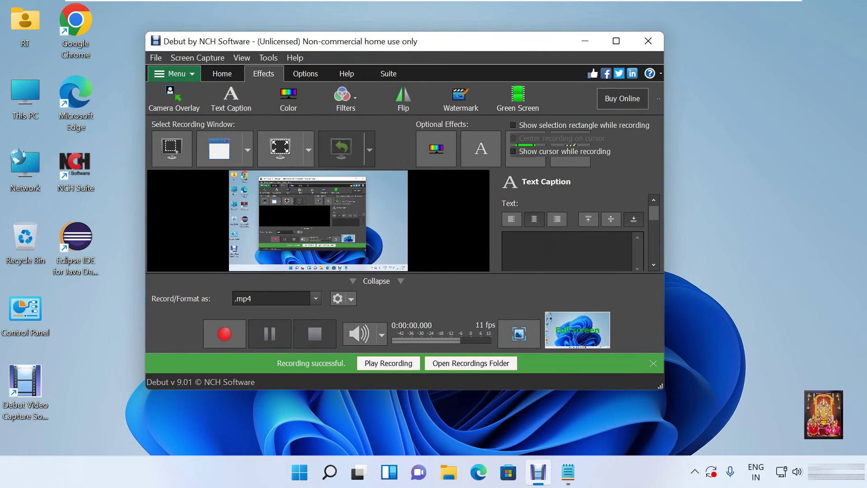
text(ROH)
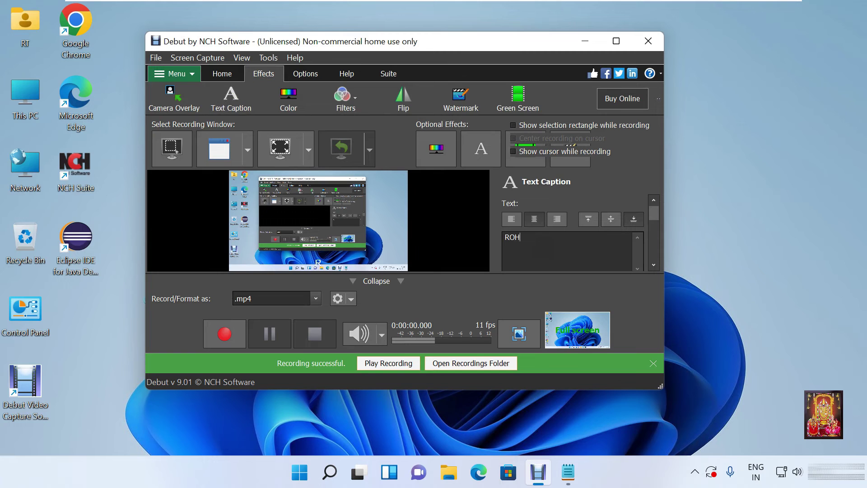
text(IT TECH)
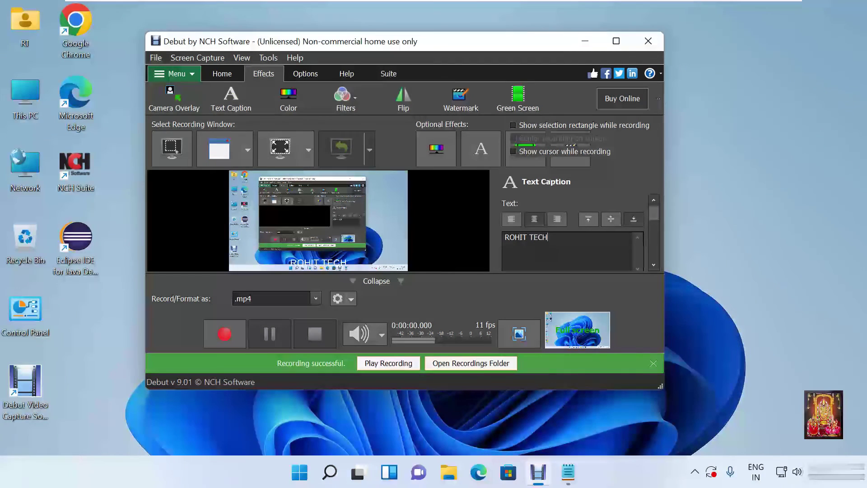
Step: Right-align the caption and, after trying centre and top, place it at the bottom
click(558, 224)
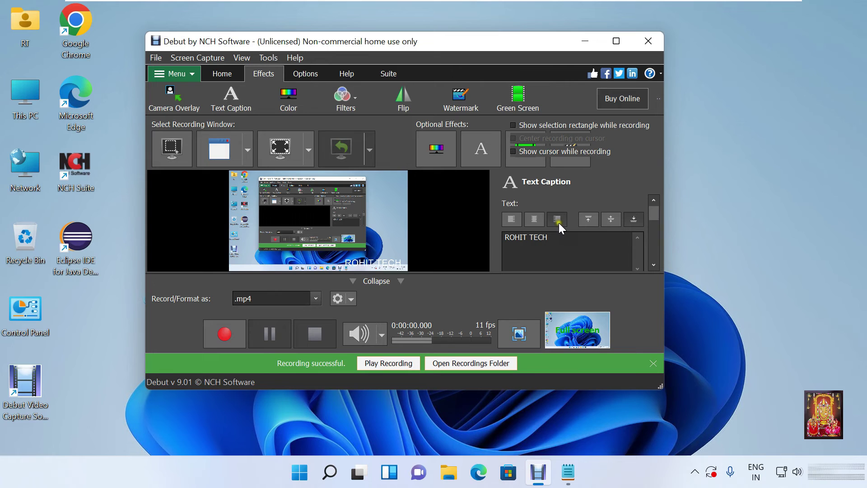
click(611, 220)
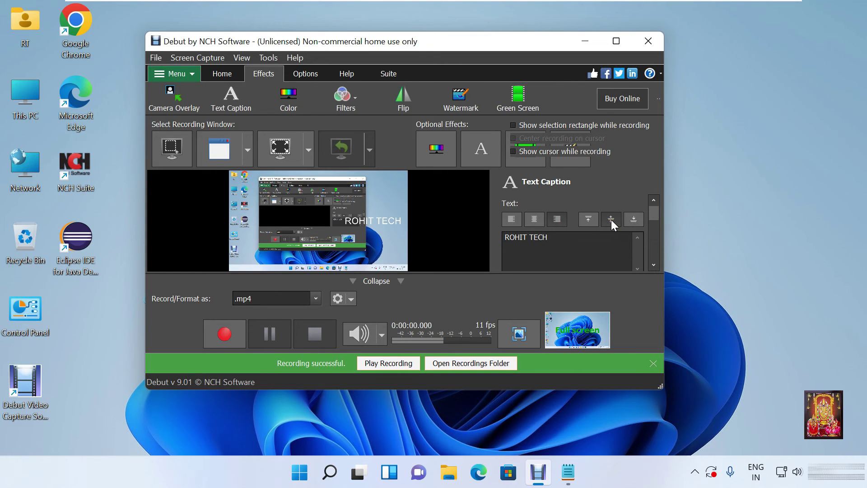
click(588, 221)
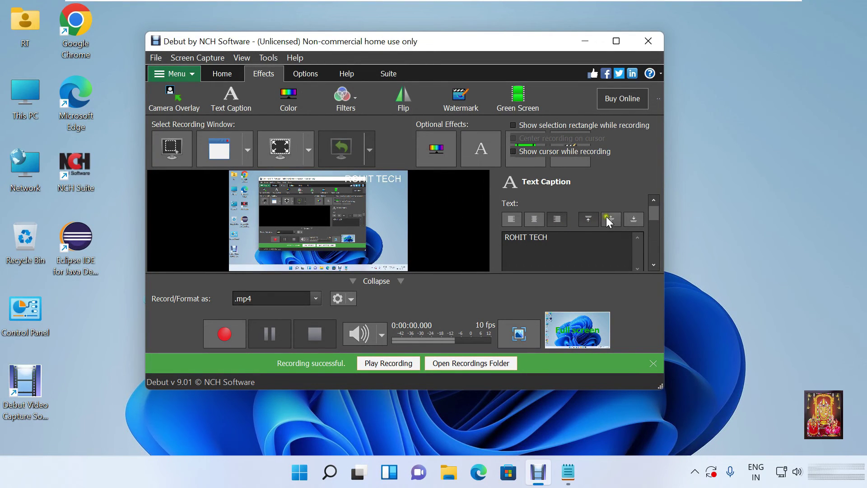
click(609, 218)
click(634, 221)
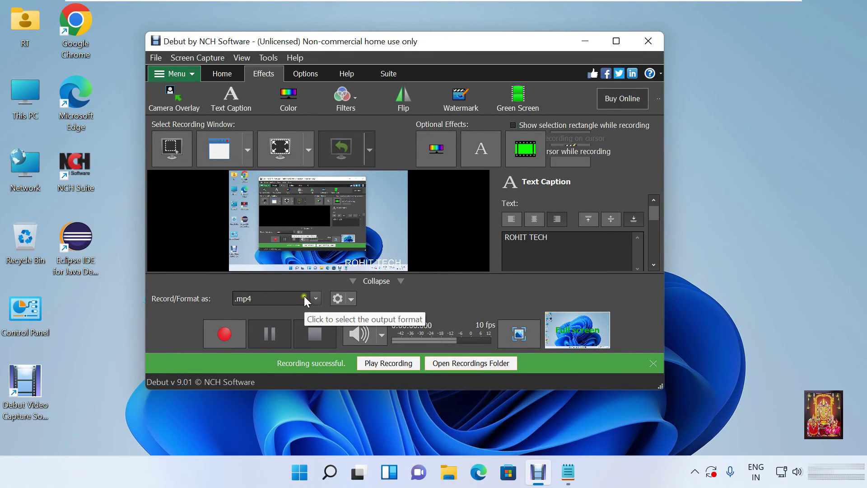
Step: Close the Debut window and check the hidden background app icons in the tray
click(654, 39)
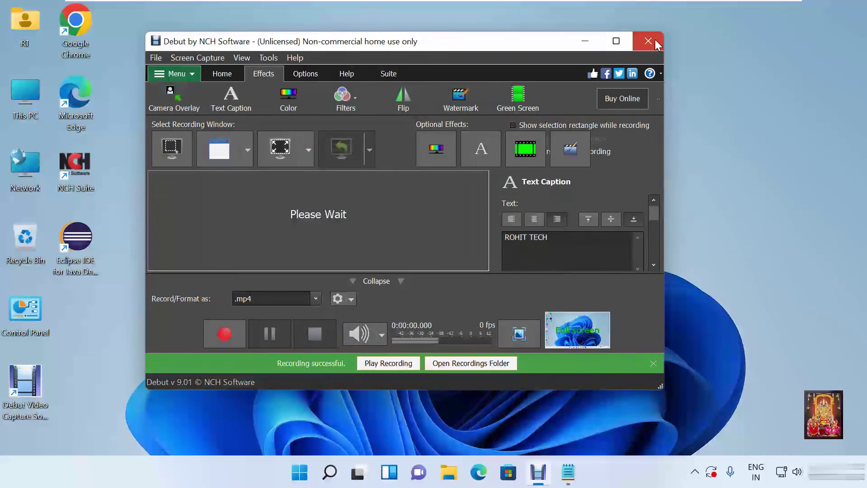
click(694, 471)
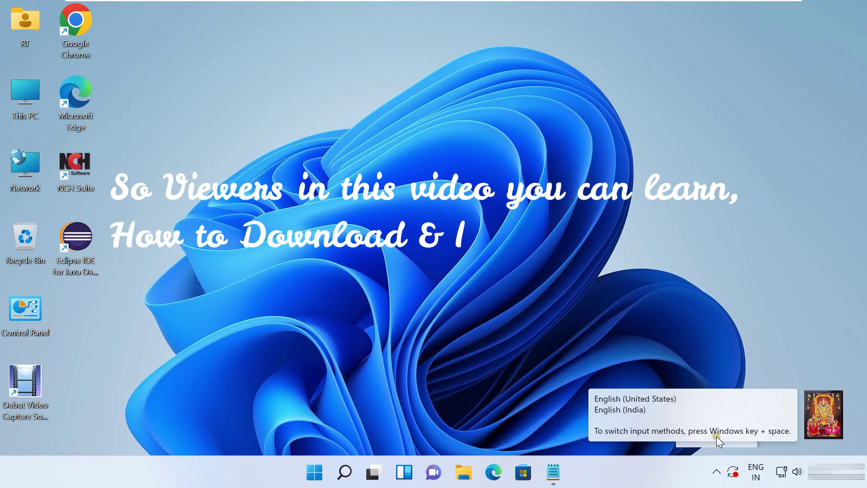
click(648, 160)
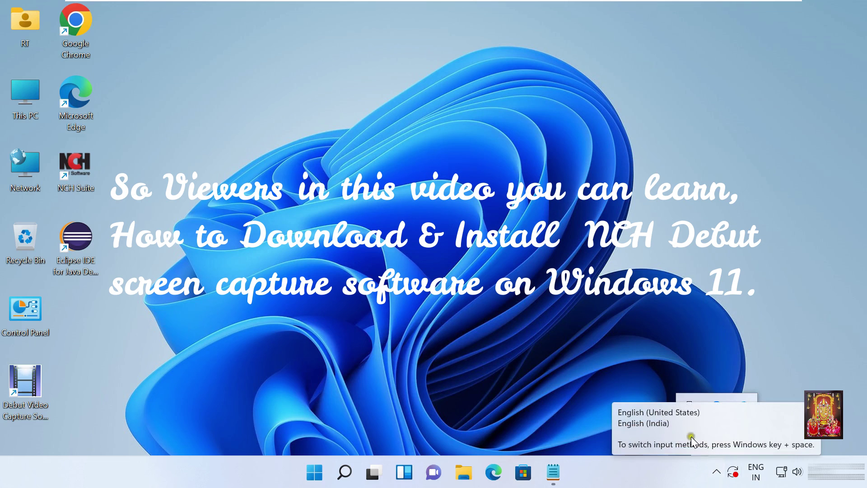
click(716, 472)
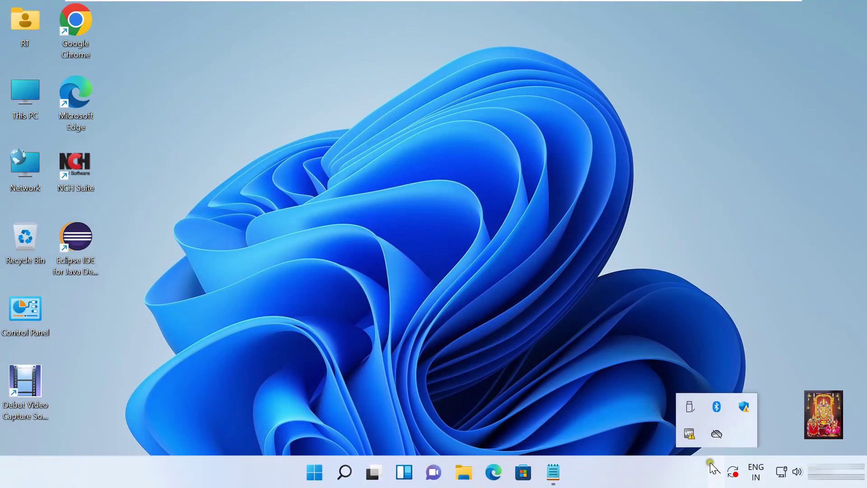